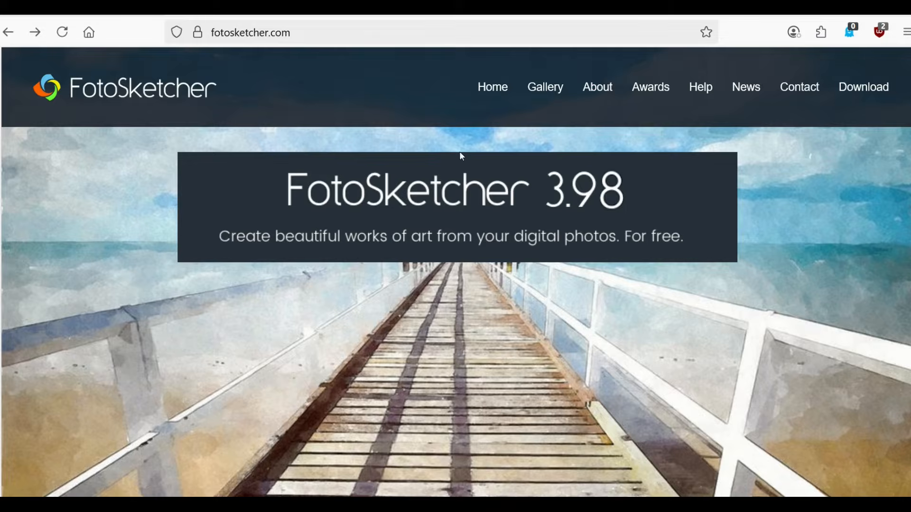
Step: Download the full setup version of FotoSketcher for Windows from the FotoSketcher website
{"action": "left_click", "coordinate": [852, 95]}
{"action": "scroll", "coordinate": [727, 231], "scroll_direction": "down", "scroll_amount": 3}
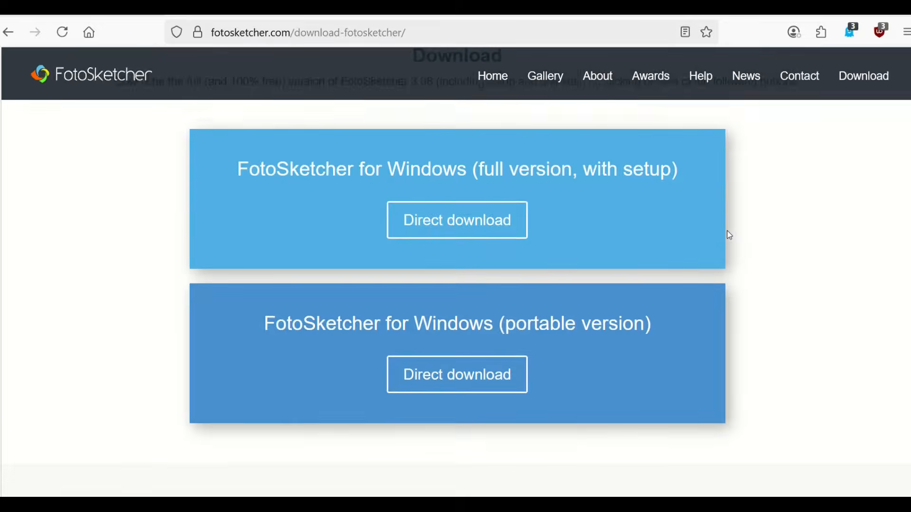
{"action": "scroll", "coordinate": [729, 236], "scroll_direction": "up", "scroll_amount": 2}
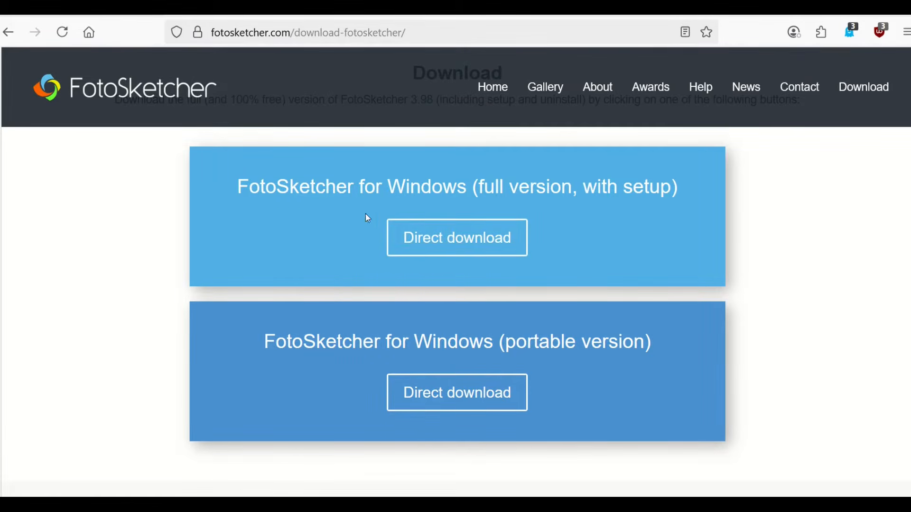
{"action": "left_click", "coordinate": [513, 260]}
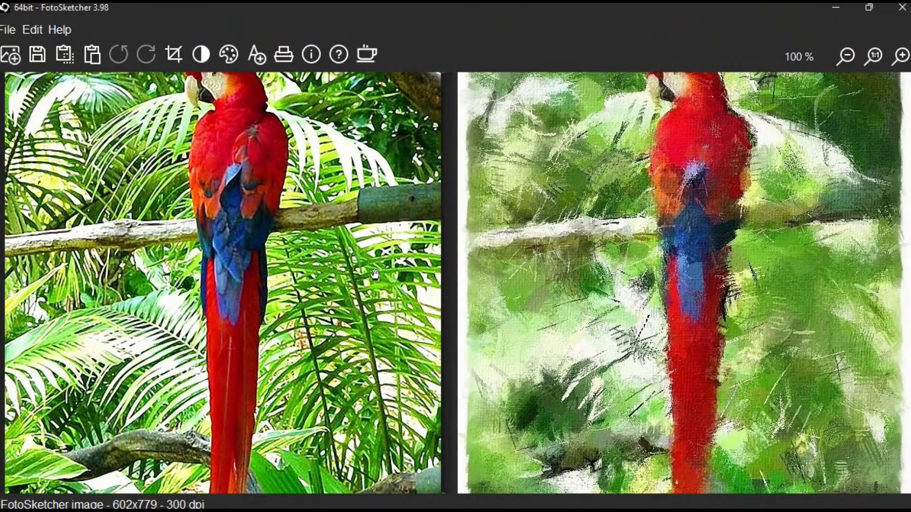
Step: Switch to FotoSketcher and compare the sample parrot photo with its painted version at several zoom levels
{"action": "scroll", "coordinate": [361, 261], "scroll_direction": "down", "scroll_amount": 1}
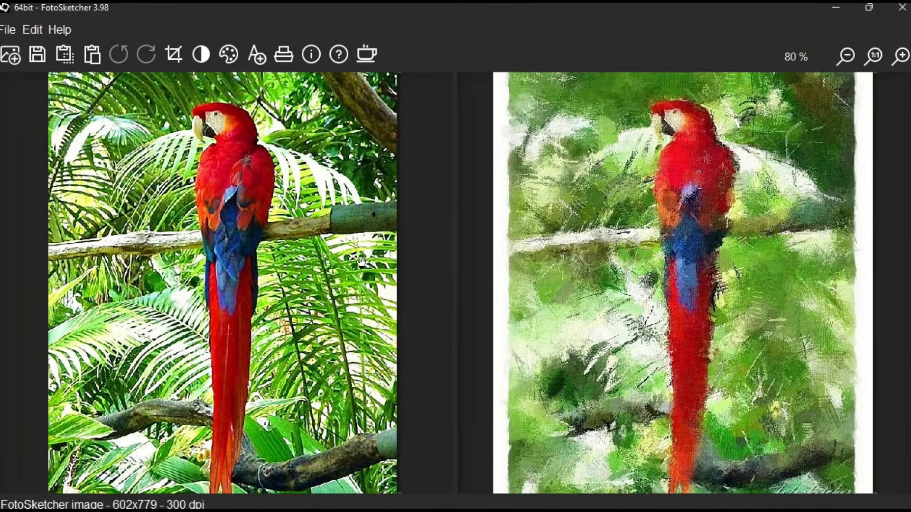
{"action": "scroll", "coordinate": [335, 260], "scroll_direction": "down", "scroll_amount": 3}
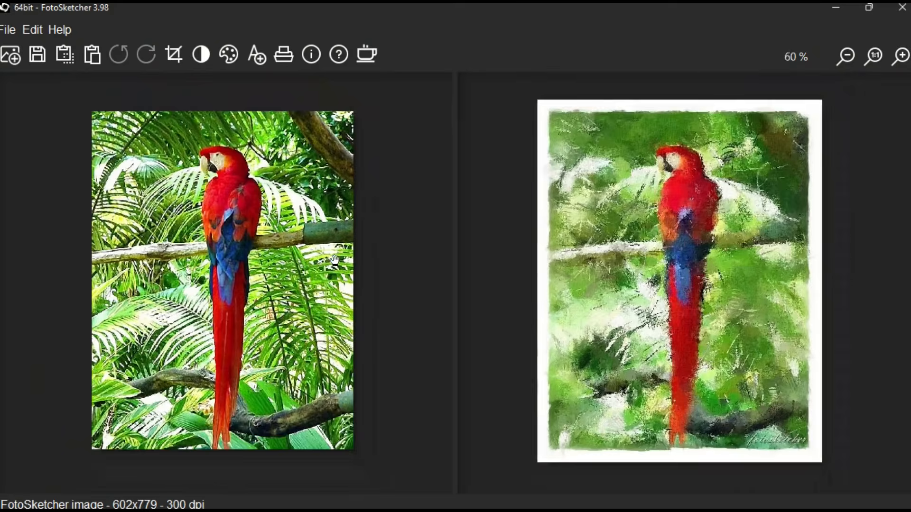
{"action": "scroll", "coordinate": [335, 260], "scroll_direction": "up", "scroll_amount": 4}
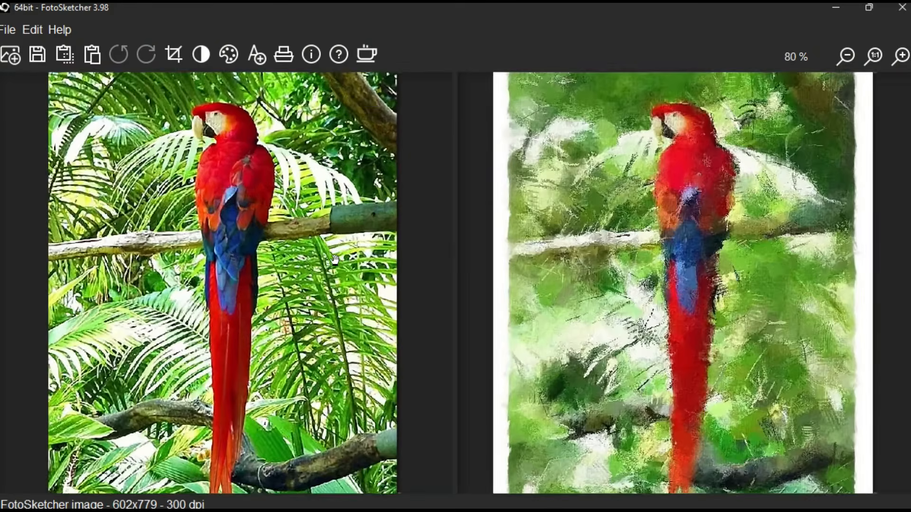
{"action": "scroll", "coordinate": [334, 259], "scroll_direction": "up", "scroll_amount": 1}
{"action": "scroll", "coordinate": [185, 208], "scroll_direction": "down", "scroll_amount": 3}
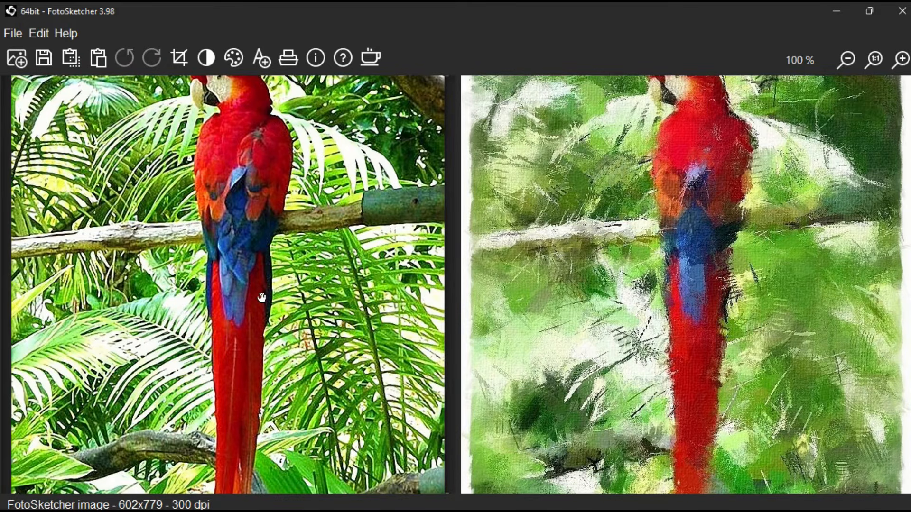
{"action": "scroll", "coordinate": [228, 282], "scroll_direction": "down", "scroll_amount": 1}
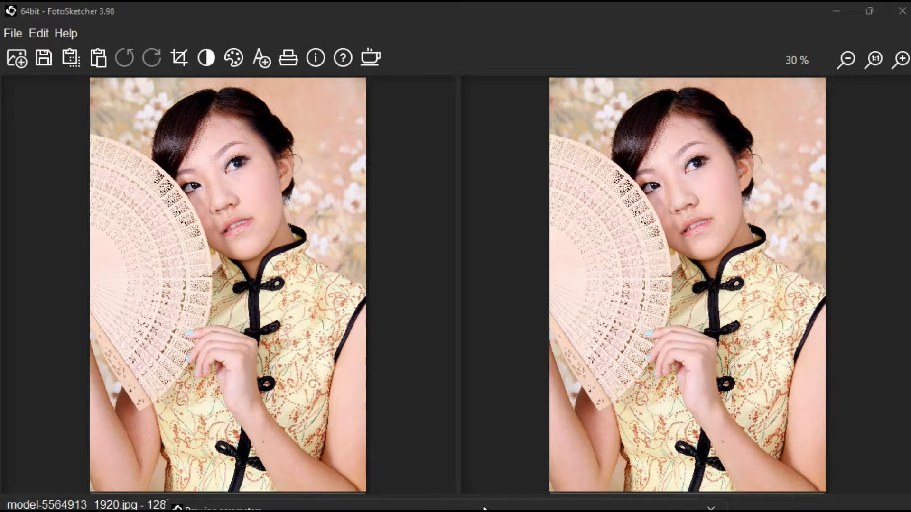
Step: Look through the effects offered in the pencil sketch, pen and ink, painting and stylized categories
{"action": "mouse_move", "coordinate": [484, 509]}
{"action": "left_mouse_down"}
{"action": "mouse_move", "coordinate": [501, 279]}
{"action": "mouse_move", "coordinate": [499, 131]}
{"action": "mouse_move", "coordinate": [503, 107]}
{"action": "mouse_move", "coordinate": [535, 106]}
{"action": "left_mouse_up"}
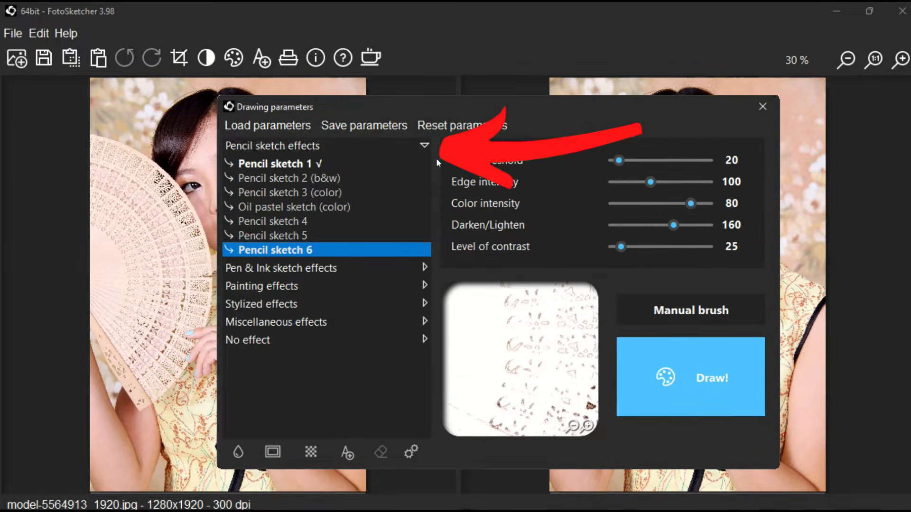
{"action": "left_click", "coordinate": [426, 148]}
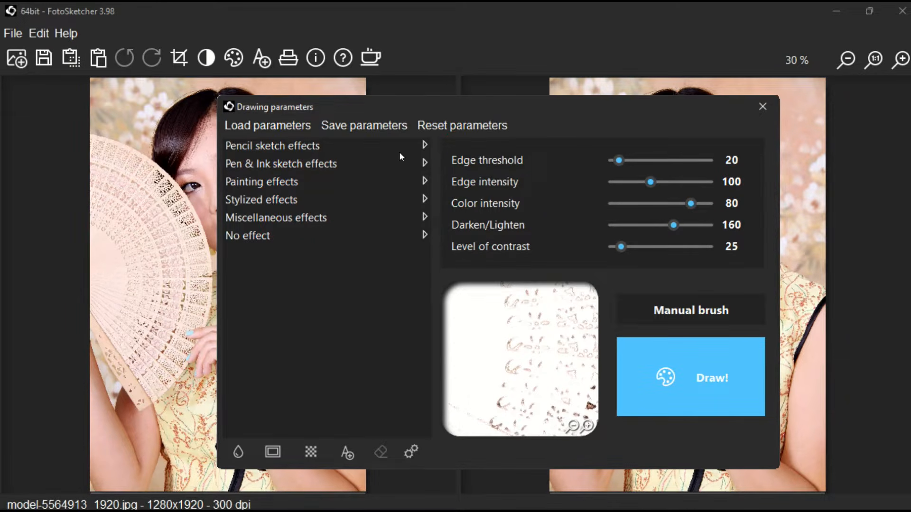
{"action": "left_click", "coordinate": [426, 147]}
{"action": "left_click", "coordinate": [425, 147]}
{"action": "left_click", "coordinate": [425, 164]}
{"action": "left_click", "coordinate": [426, 164]}
{"action": "left_click", "coordinate": [425, 164]}
{"action": "left_click", "coordinate": [425, 166]}
{"action": "left_click", "coordinate": [425, 182]}
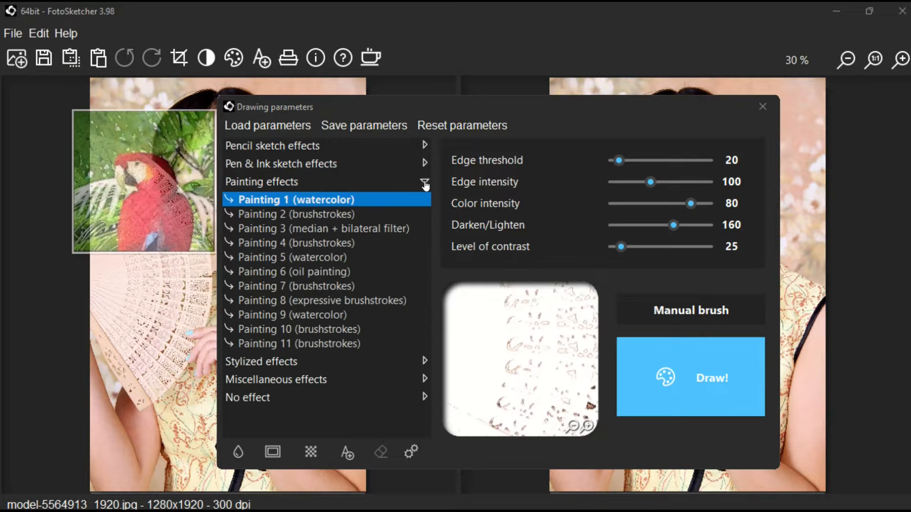
{"action": "left_click", "coordinate": [425, 183]}
{"action": "left_click", "coordinate": [425, 200]}
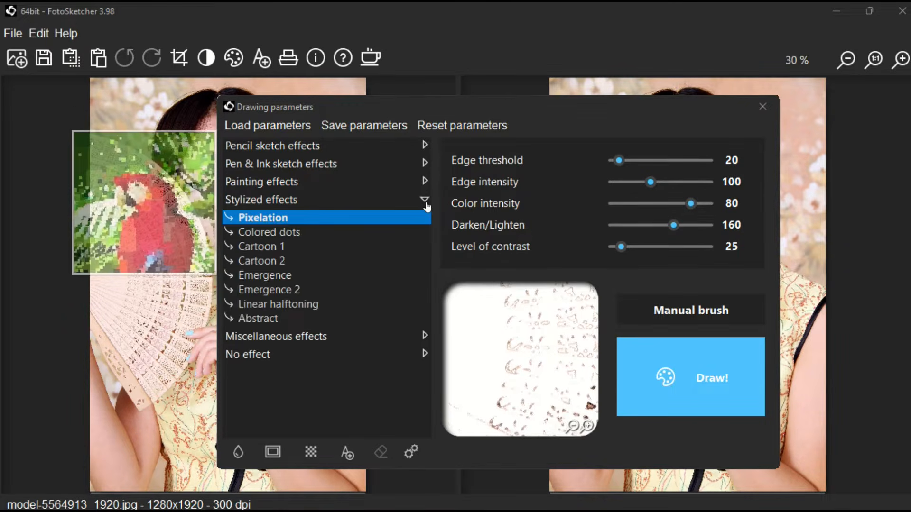
{"action": "left_click", "coordinate": [425, 200]}
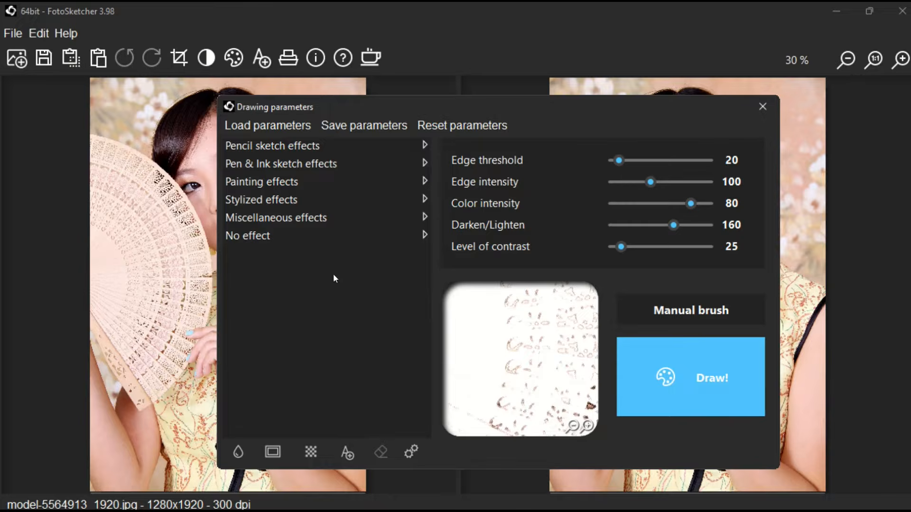
Step: Choose the Pencil sketch 4 effect for the portrait and show a larger part of the photo in its preview
{"action": "left_click_drag", "start_coordinate": [370, 115], "coordinate": [352, 327]}
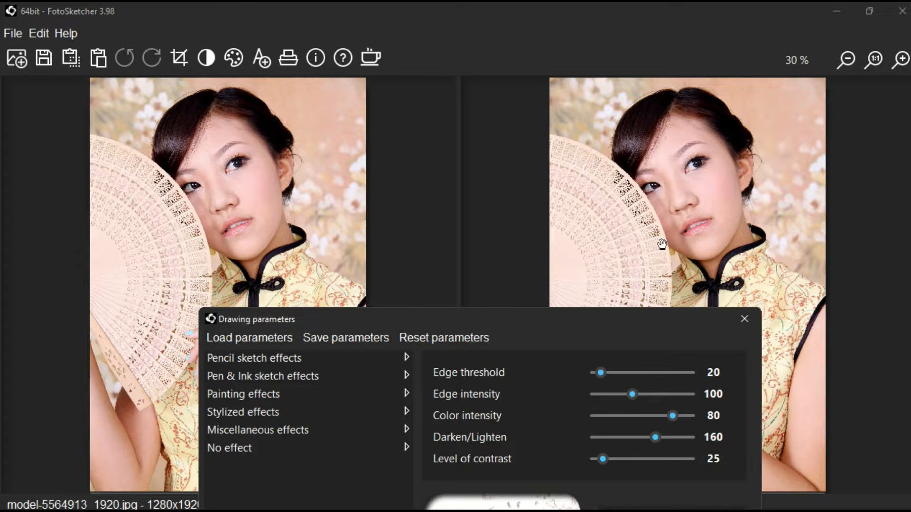
{"action": "left_click_drag", "start_coordinate": [495, 319], "coordinate": [540, 163]}
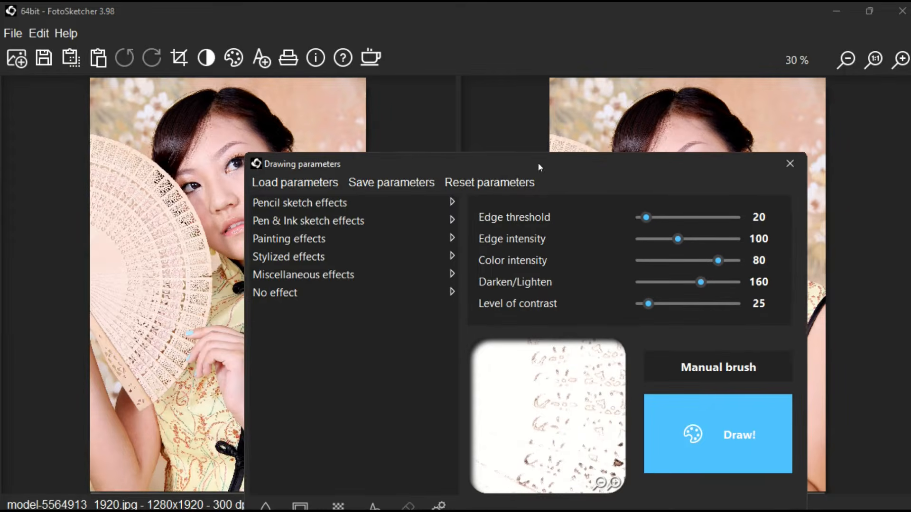
{"action": "left_click", "coordinate": [452, 202]}
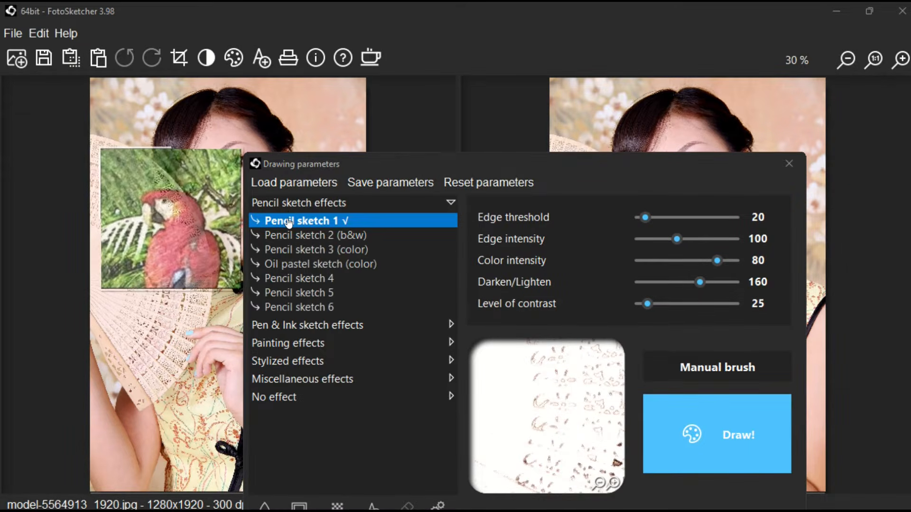
{"action": "left_click", "coordinate": [293, 283]}
{"action": "mouse_move", "coordinate": [472, 163]}
{"action": "left_mouse_down"}
{"action": "mouse_move", "coordinate": [441, 156]}
{"action": "mouse_move", "coordinate": [360, 94]}
{"action": "mouse_move", "coordinate": [357, 73]}
{"action": "left_mouse_up"}
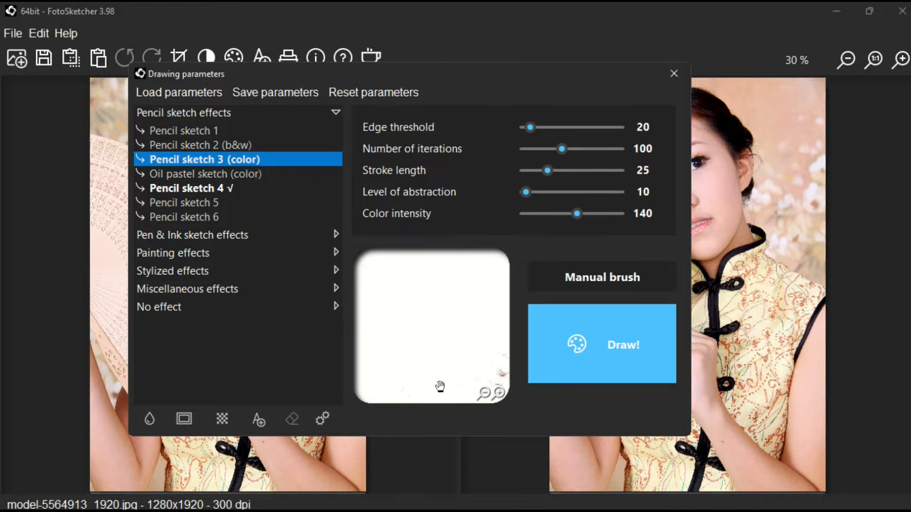
{"action": "left_click", "coordinate": [483, 393]}
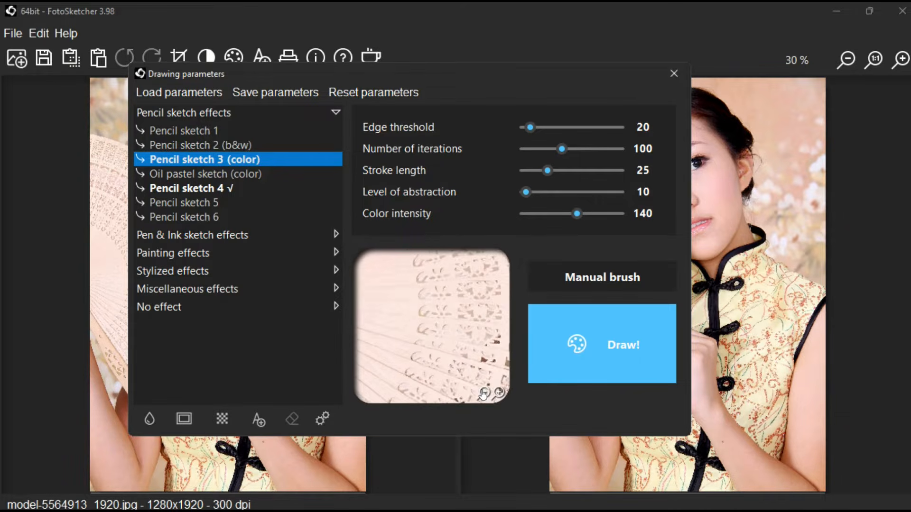
{"action": "left_click", "coordinate": [484, 392]}
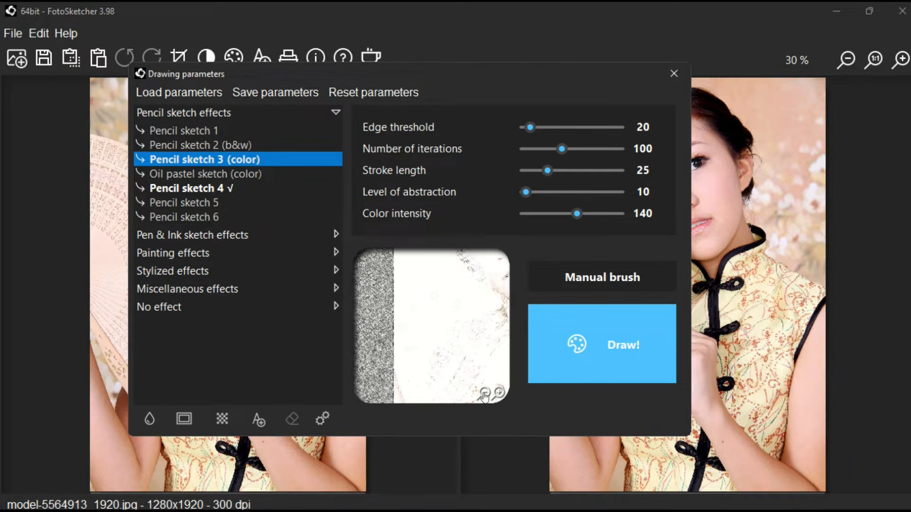
Step: Set edge threshold to 88, number of iterations to 20 and color intensity to 172, and draw the sketch
{"action": "left_click_drag", "start_coordinate": [532, 128], "coordinate": [557, 132]}
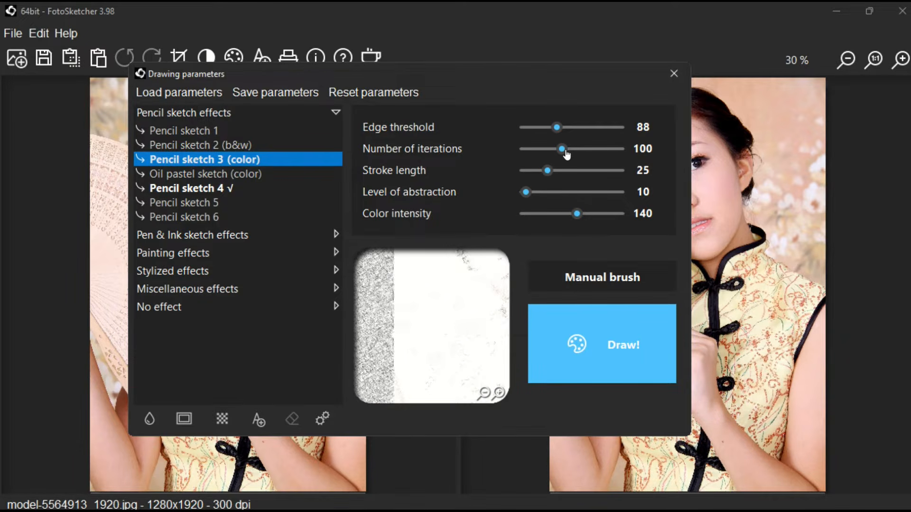
{"action": "left_click_drag", "start_coordinate": [566, 151], "coordinate": [526, 152]}
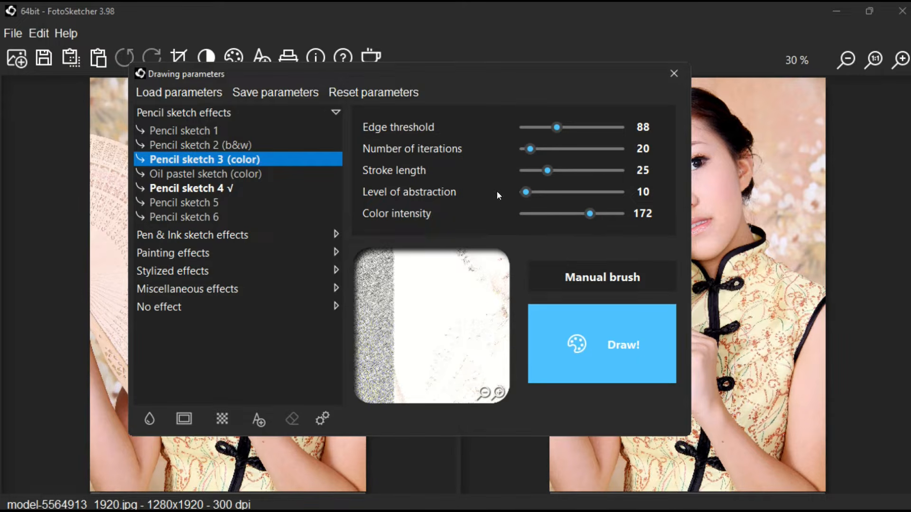
{"action": "left_click", "coordinate": [589, 361]}
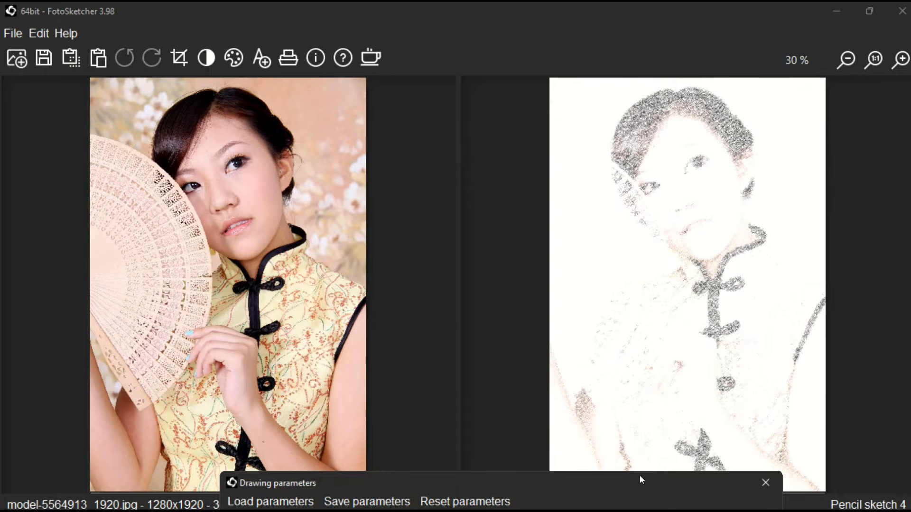
Step: Set number of iterations to 94, stroke length to 55 and color intensity to 238, and redraw the sketch
{"action": "mouse_move", "coordinate": [638, 472]}
{"action": "left_mouse_down"}
{"action": "mouse_move", "coordinate": [582, 234]}
{"action": "mouse_move", "coordinate": [514, 130]}
{"action": "mouse_move", "coordinate": [358, 94]}
{"action": "left_mouse_up"}
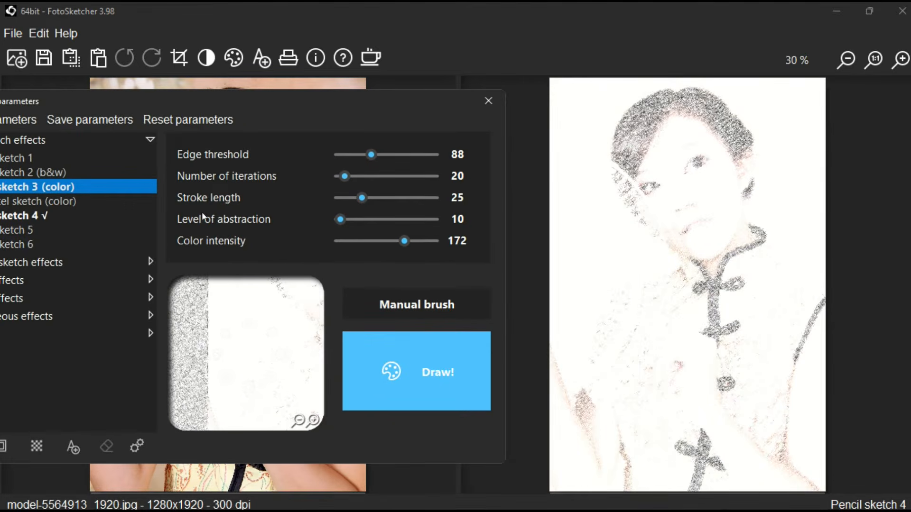
{"action": "mouse_move", "coordinate": [348, 179]}
{"action": "left_mouse_down"}
{"action": "mouse_move", "coordinate": [373, 177]}
{"action": "mouse_move", "coordinate": [392, 198]}
{"action": "left_mouse_up"}
{"action": "left_click_drag", "start_coordinate": [405, 241], "coordinate": [430, 241]}
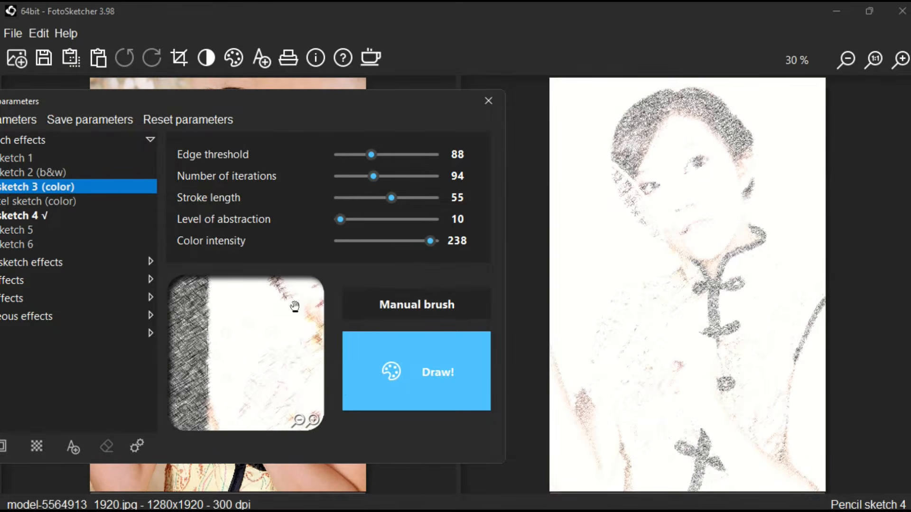
{"action": "left_click", "coordinate": [386, 397]}
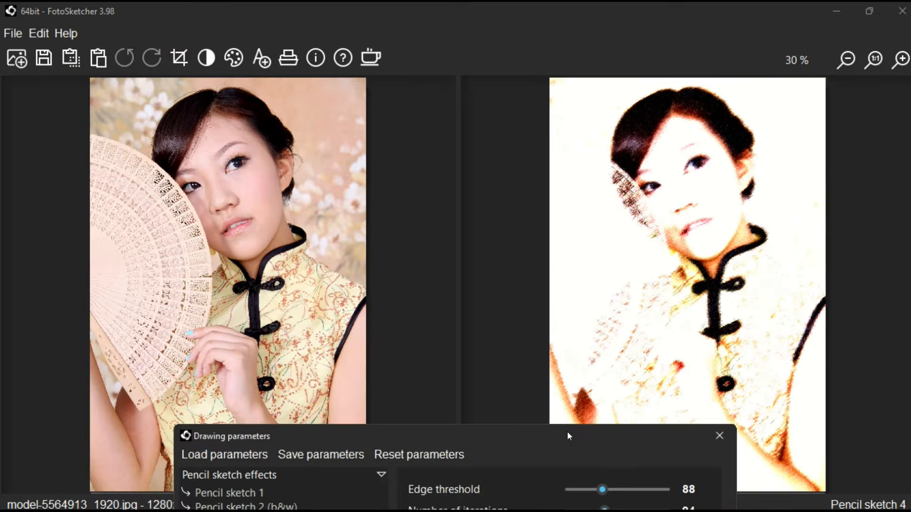
Step: Examine the redrawn portrait sketch up close and close the drawing parameters
{"action": "left_click_drag", "start_coordinate": [567, 435], "coordinate": [579, 472]}
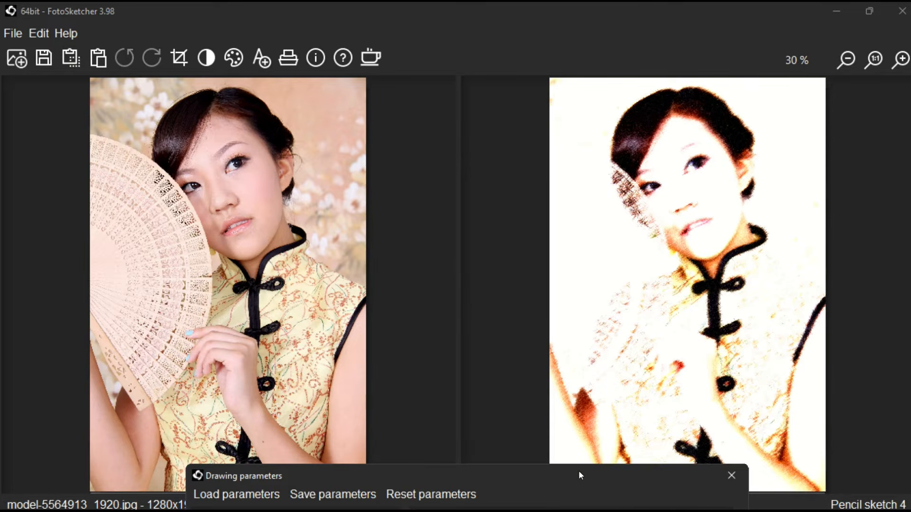
{"action": "mouse_move", "coordinate": [579, 470]}
{"action": "left_mouse_down"}
{"action": "mouse_move", "coordinate": [515, 291]}
{"action": "mouse_move", "coordinate": [279, 117]}
{"action": "mouse_move", "coordinate": [322, 119]}
{"action": "left_mouse_up"}
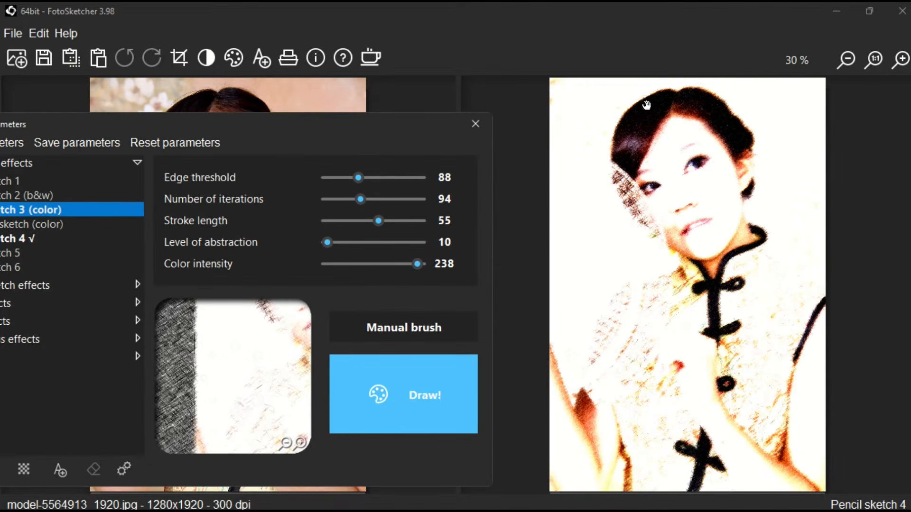
{"action": "left_click", "coordinate": [900, 62]}
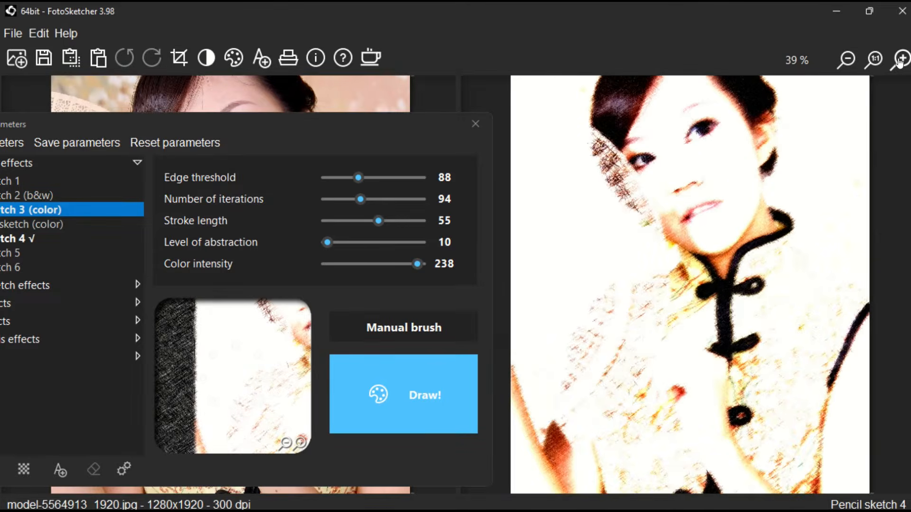
{"action": "left_click", "coordinate": [900, 61]}
{"action": "left_click", "coordinate": [900, 61]}
{"action": "left_click", "coordinate": [900, 62]}
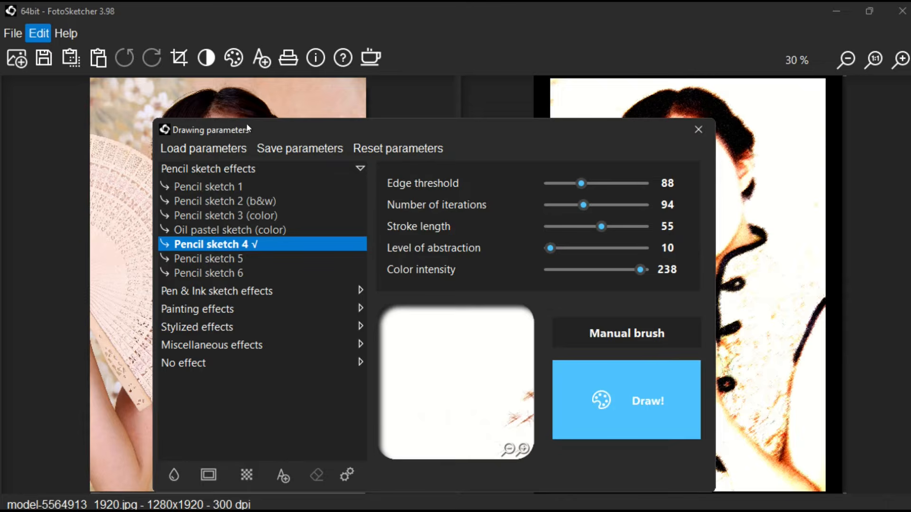
{"action": "mouse_move", "coordinate": [263, 132]}
{"action": "left_mouse_down"}
{"action": "mouse_move", "coordinate": [364, 123]}
{"action": "mouse_move", "coordinate": [271, 107]}
{"action": "left_mouse_up"}
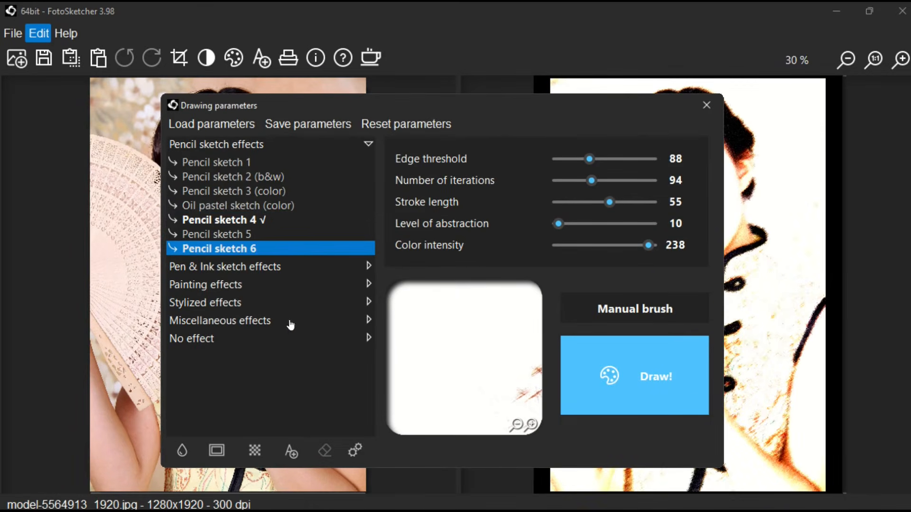
{"action": "left_click", "coordinate": [707, 106]}
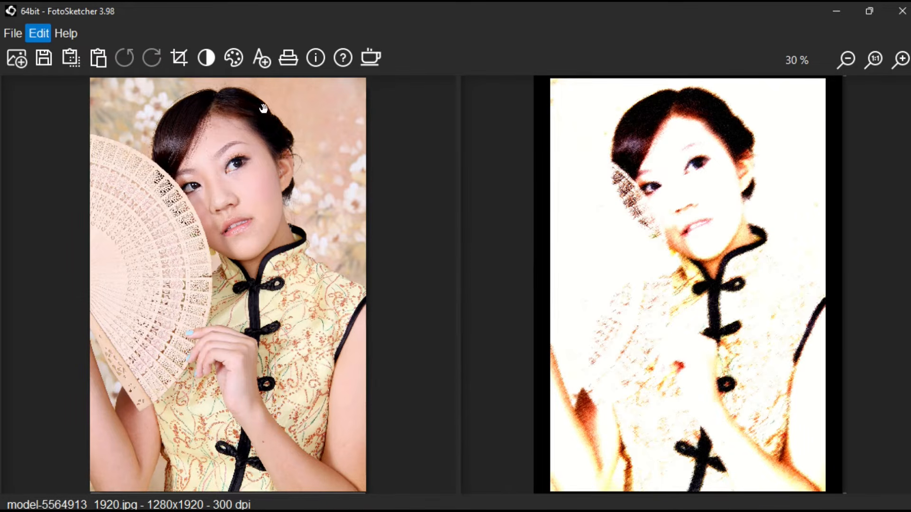
{"action": "left_click", "coordinate": [235, 65]}
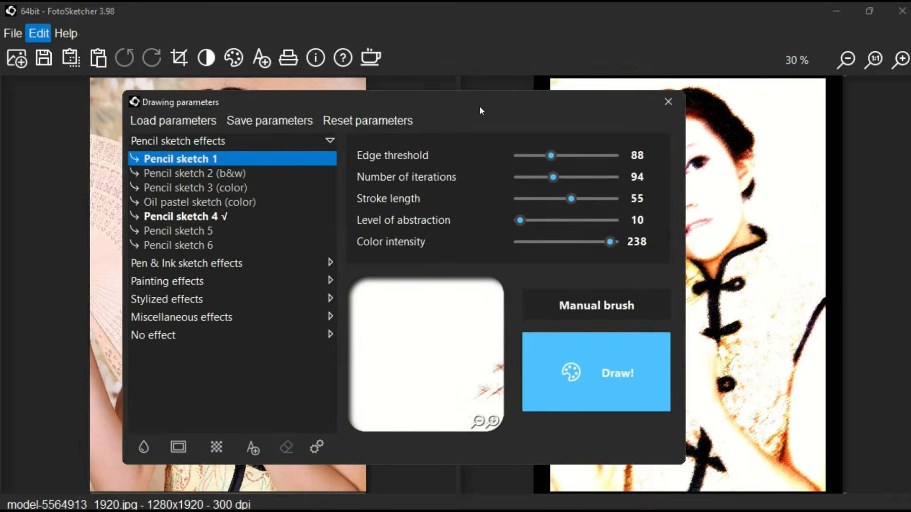
{"action": "left_click_drag", "start_coordinate": [480, 107], "coordinate": [487, 115]}
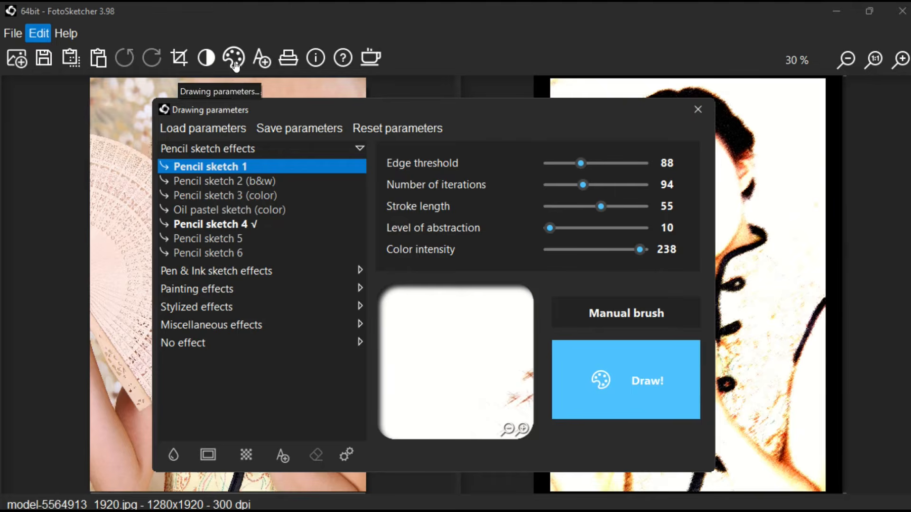
{"action": "left_click", "coordinate": [684, 111]}
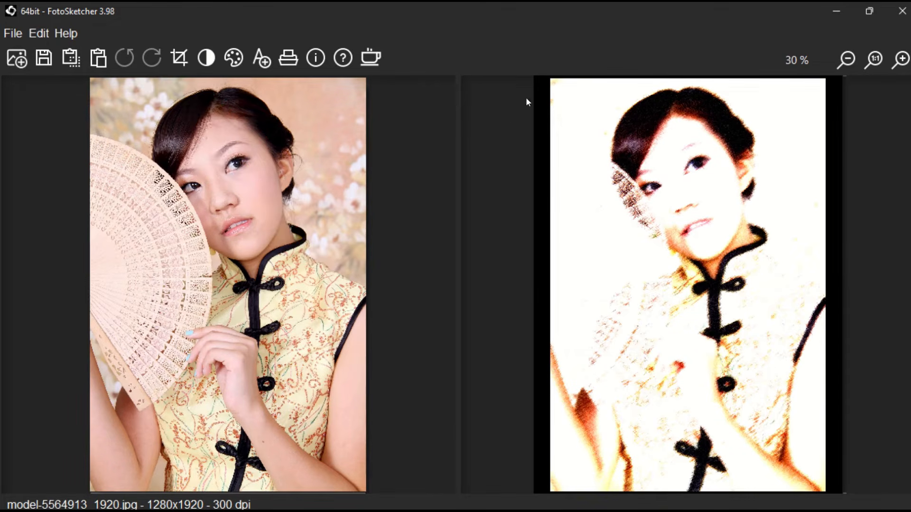
Step: Crop the pencil sketch to the woman's head and upper body, cutting off the black side borders
{"action": "left_click_drag", "start_coordinate": [551, 81], "coordinate": [716, 493]}
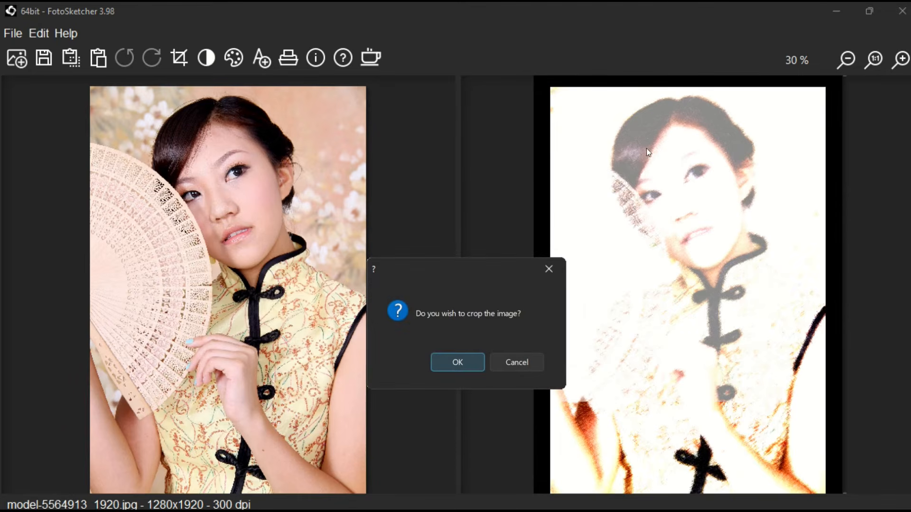
{"action": "left_click", "coordinate": [442, 362]}
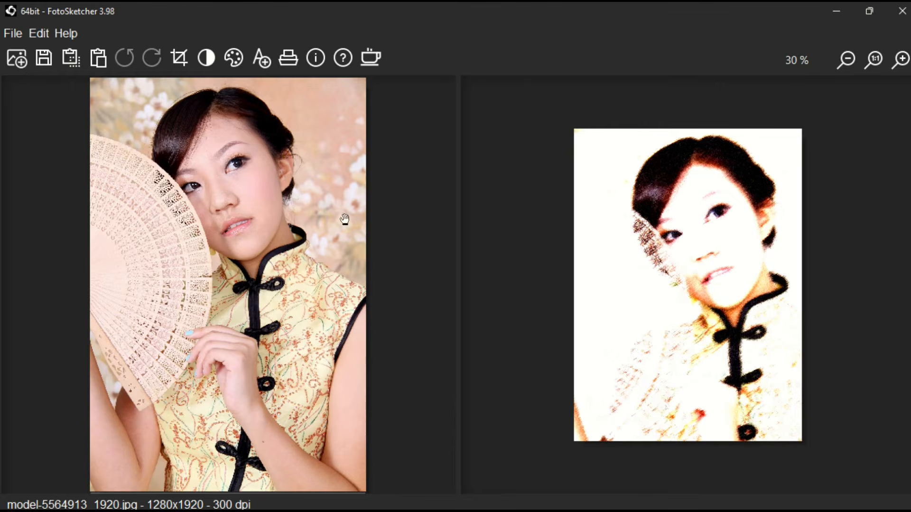
Step: Load the original portrait again and choose the Oil pastel sketch (color) effect in the drawing parameters
{"action": "left_click", "coordinate": [13, 34]}
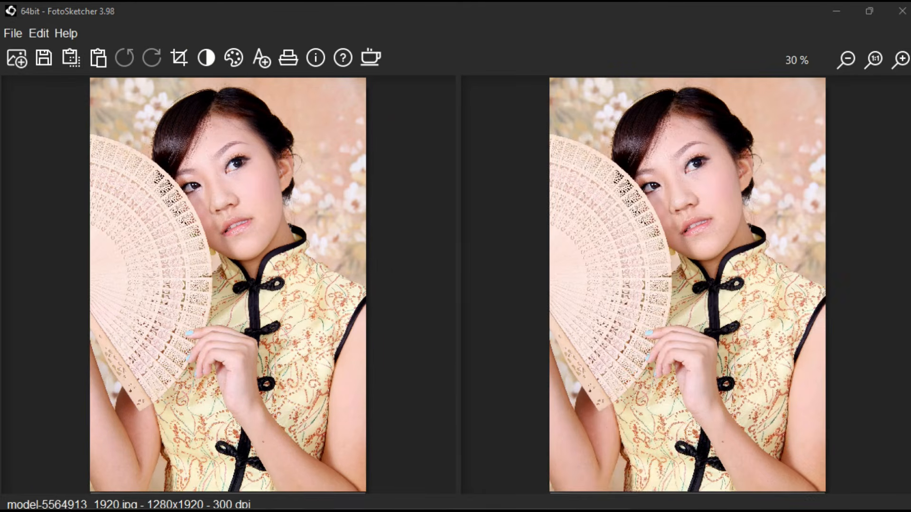
{"action": "mouse_move", "coordinate": [476, 510]}
{"action": "left_mouse_down"}
{"action": "mouse_move", "coordinate": [479, 496]}
{"action": "mouse_move", "coordinate": [518, 476]}
{"action": "mouse_move", "coordinate": [556, 414]}
{"action": "mouse_move", "coordinate": [562, 141]}
{"action": "left_mouse_up"}
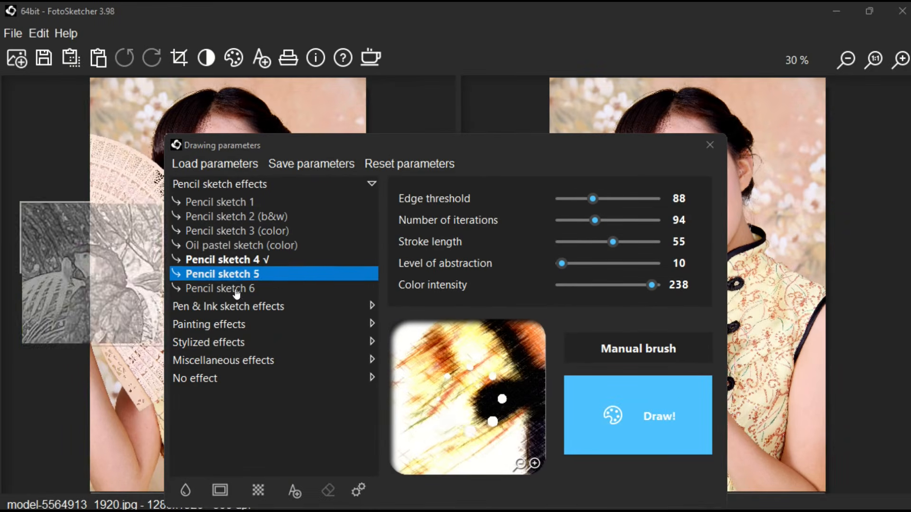
{"action": "left_click", "coordinate": [205, 246]}
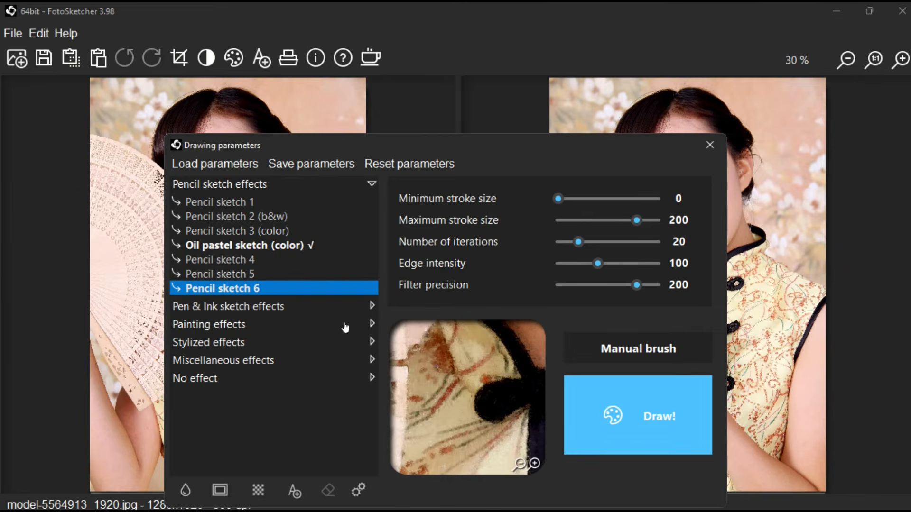
Step: Show a larger part of the photo in the preview, set minimum stroke size to 79 and edge intensity to 235, and draw the oil pastel sketch
{"action": "left_click", "coordinate": [520, 464]}
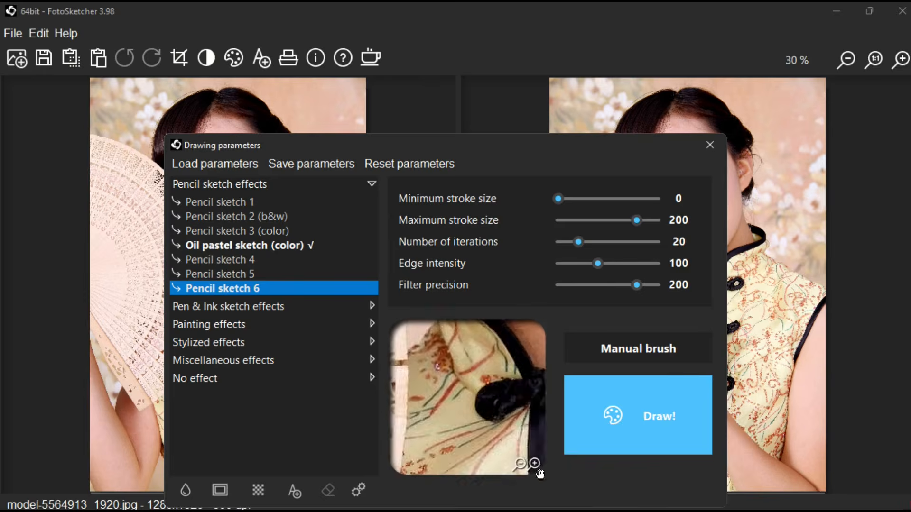
{"action": "left_click", "coordinate": [522, 466]}
{"action": "left_click", "coordinate": [522, 465]}
{"action": "left_click", "coordinate": [522, 466]}
{"action": "left_click", "coordinate": [522, 466]}
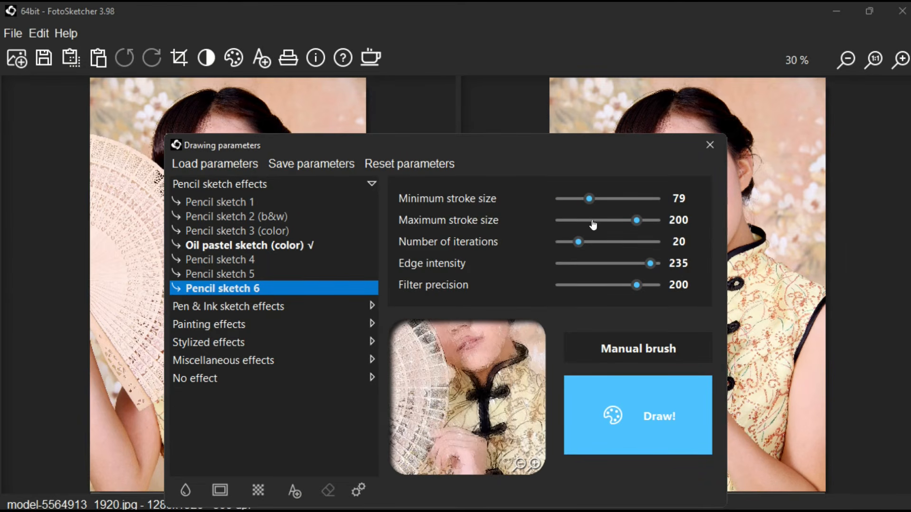
{"action": "left_click", "coordinate": [608, 415]}
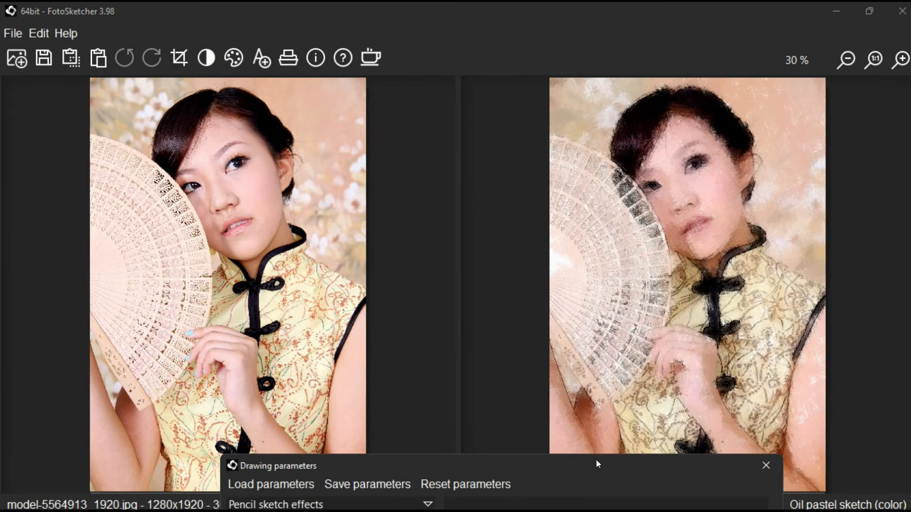
Step: Set number of iterations to 43, redraw the oil pastel sketch and close the drawing parameters
{"action": "mouse_move", "coordinate": [596, 461]}
{"action": "left_mouse_down"}
{"action": "mouse_move", "coordinate": [595, 471]}
{"action": "mouse_move", "coordinate": [522, 189]}
{"action": "left_mouse_up"}
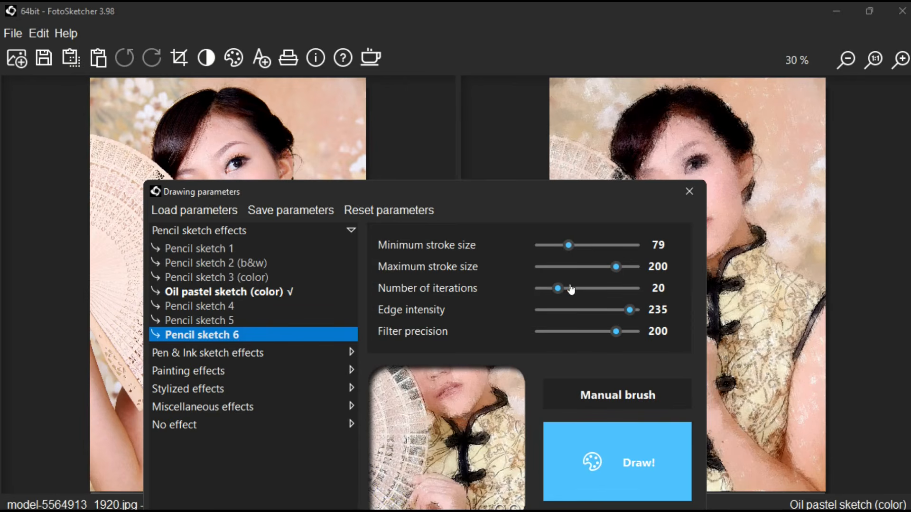
{"action": "left_click_drag", "start_coordinate": [562, 290], "coordinate": [582, 291]}
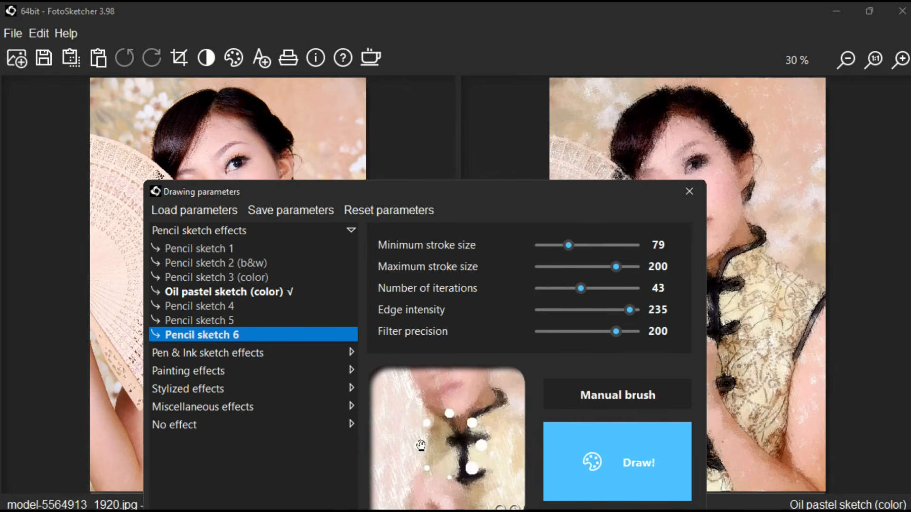
{"action": "left_click", "coordinate": [615, 480]}
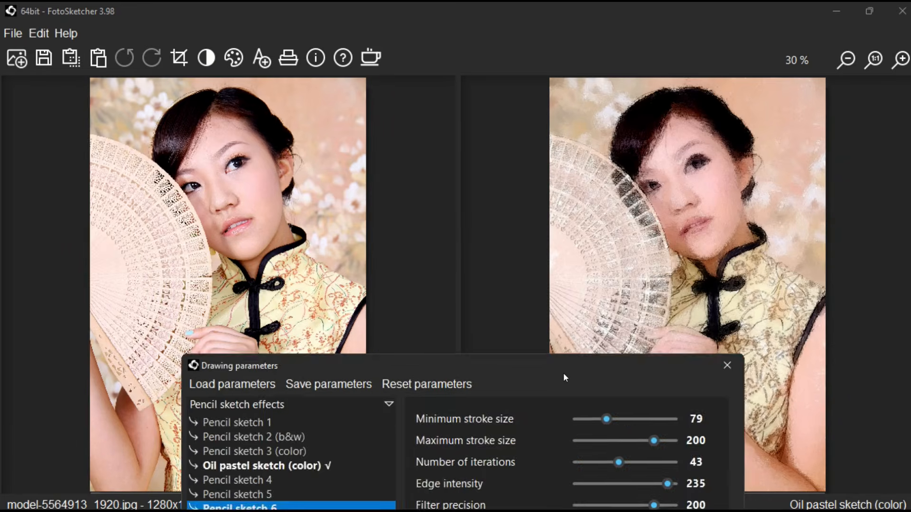
{"action": "left_click_drag", "start_coordinate": [564, 375], "coordinate": [561, 487]}
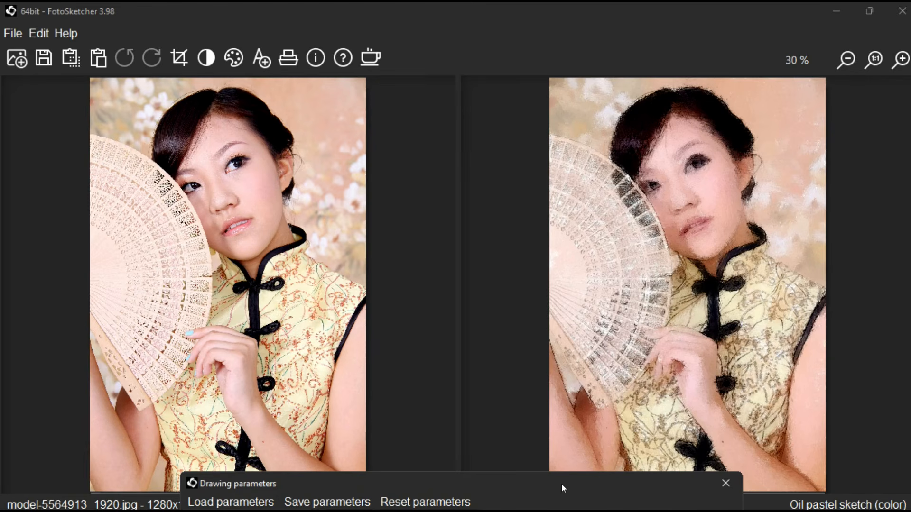
{"action": "mouse_move", "coordinate": [562, 483]}
{"action": "left_mouse_down"}
{"action": "mouse_move", "coordinate": [514, 328]}
{"action": "mouse_move", "coordinate": [512, 117]}
{"action": "left_mouse_up"}
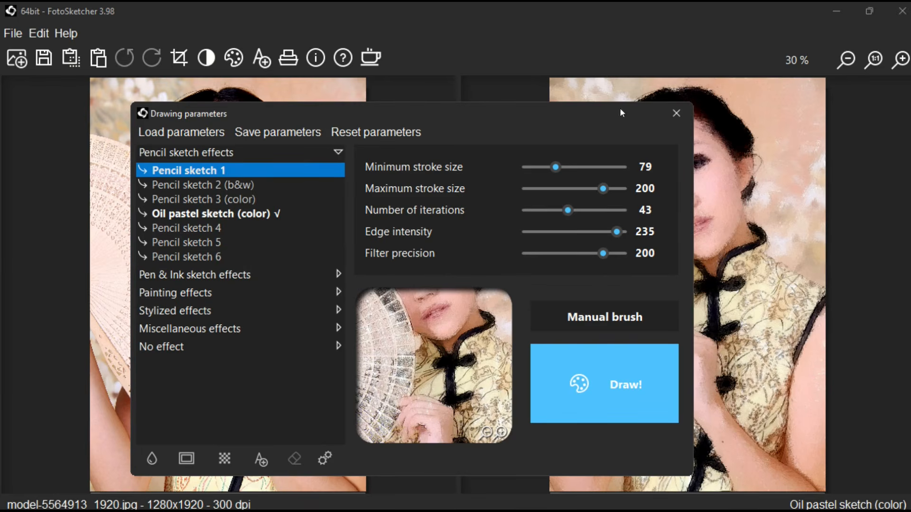
{"action": "left_click", "coordinate": [676, 112]}
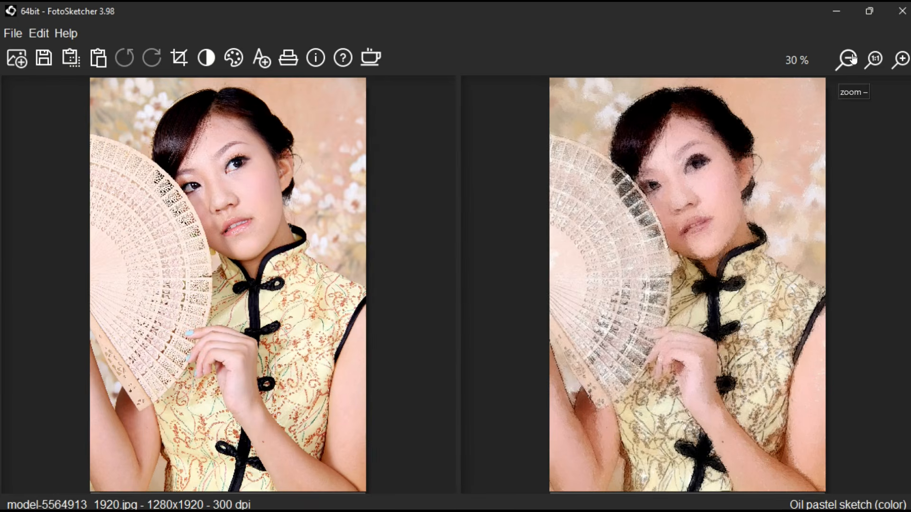